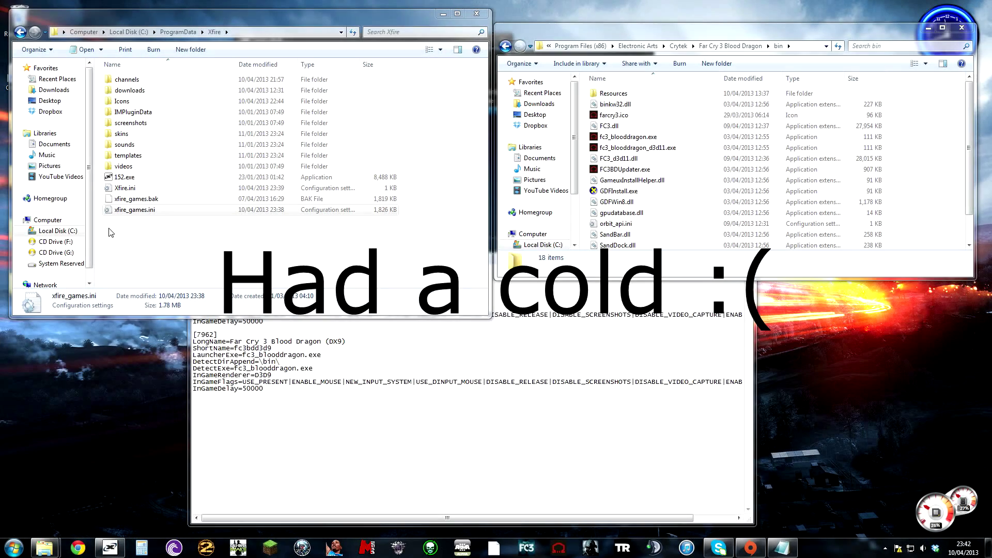
Open xfire_games.ini and delete the Far Cry 3 Blood Dragon entries at the end of the file.
double_click(145, 210)
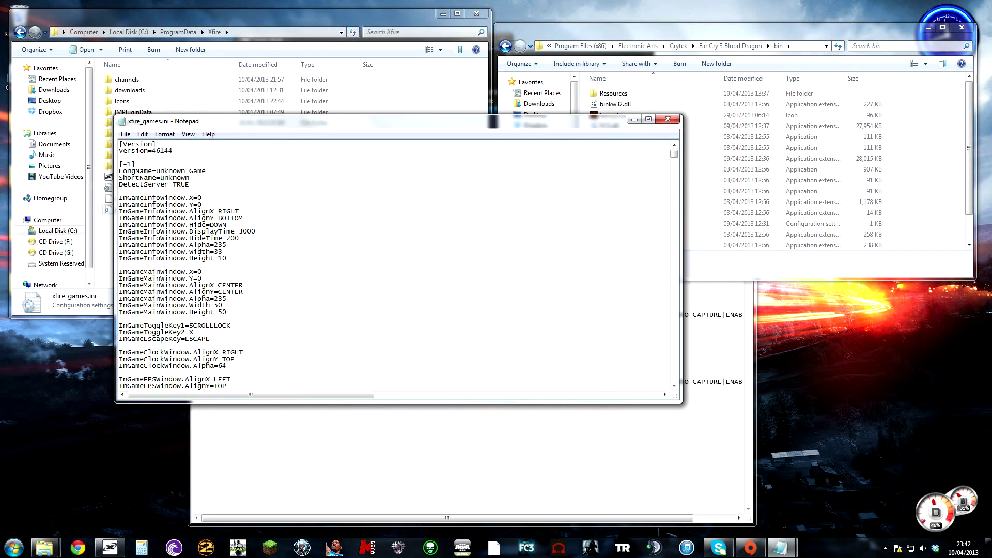
drag(672, 385, 672, 387)
drag(190, 386, 119, 264)
key(Delete)
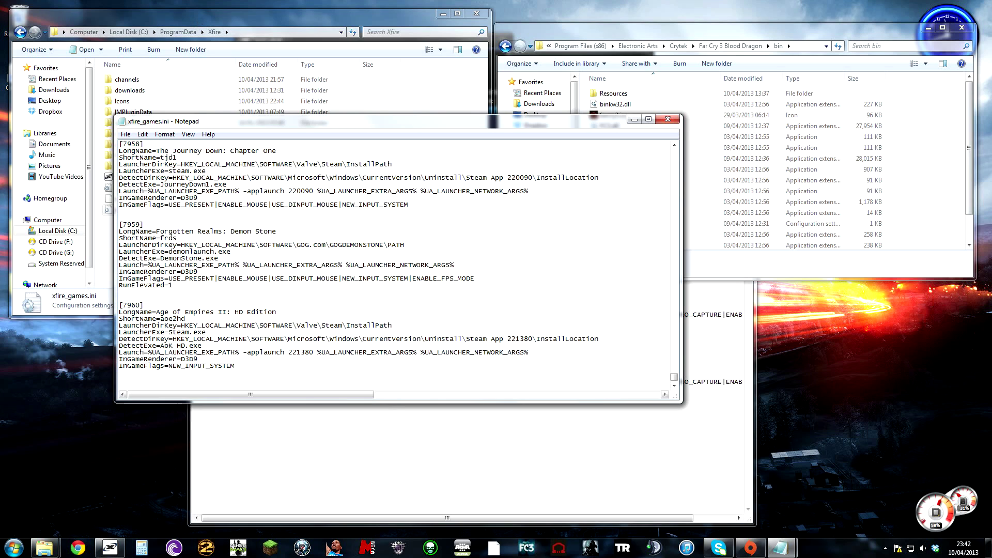
Copy the [7961] DX11 and [7962] DX9 Blood Dragon entries from Blood Dragon Xfire.txt to the end of xfire_games.ini.
key(alt+Tab)
key(shift+Up)
key(shift+Up)
key(shift+Up)
key(shift+Up)
key(shift+Up)
key(shift+Up)
key(shift+Up)
key(shift+Up)
key(shift+Up)
key(shift+Up)
key(shift+Up)
key(shift+Up)
key(shift+Up)
key(shift+Up)
key(shift+Up)
key(shift+Up)
key(shift+Up)
key(shift+Up)
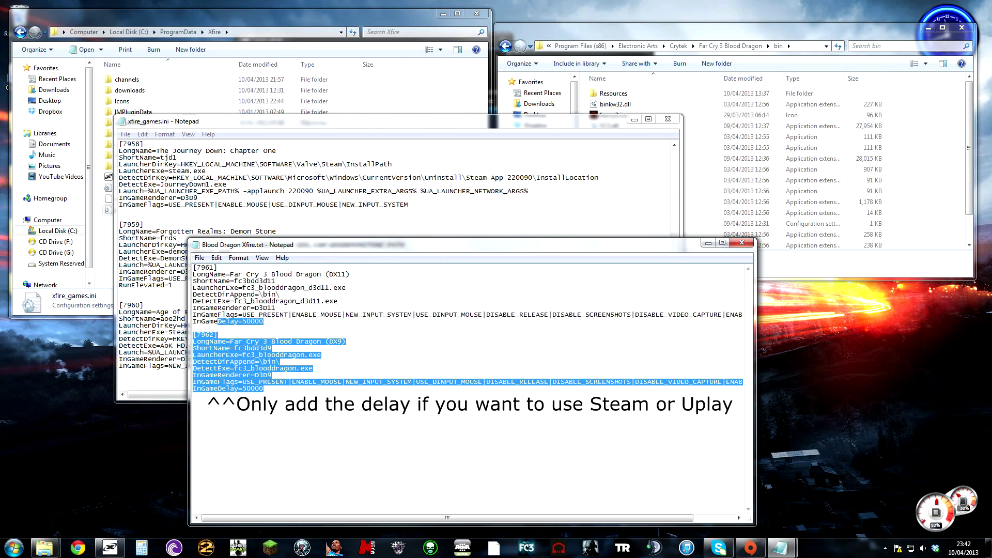
key(shift+Home)
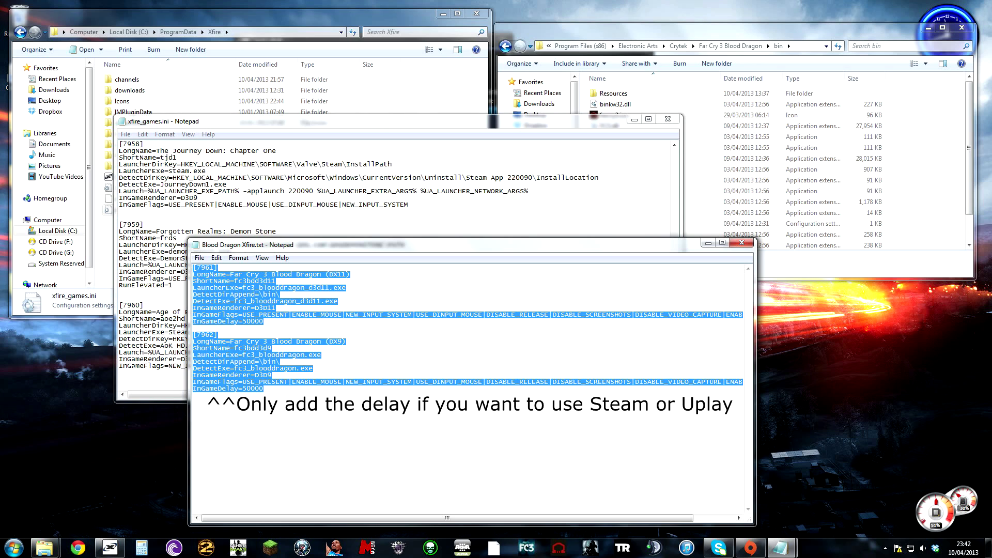
key(alt+Tab)
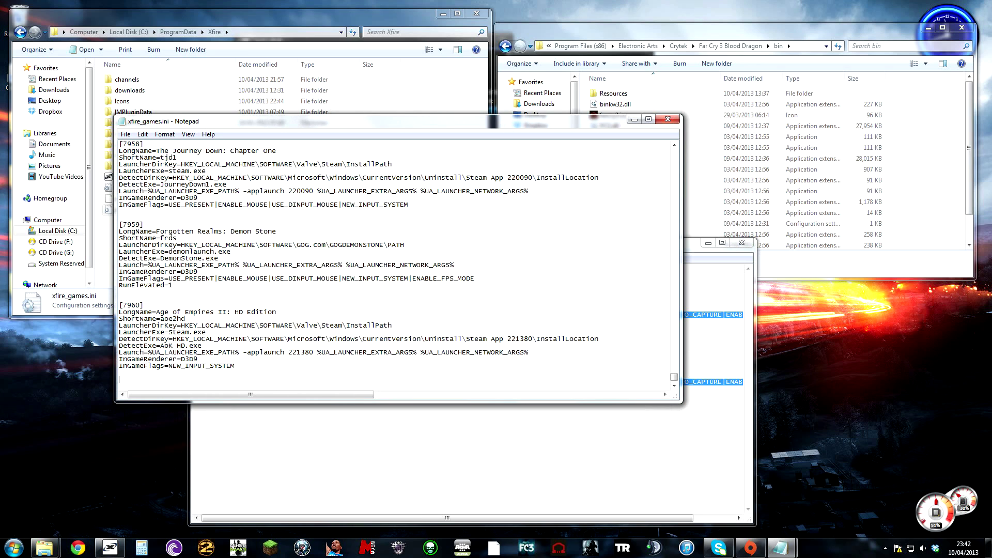
key(ctrl+v)
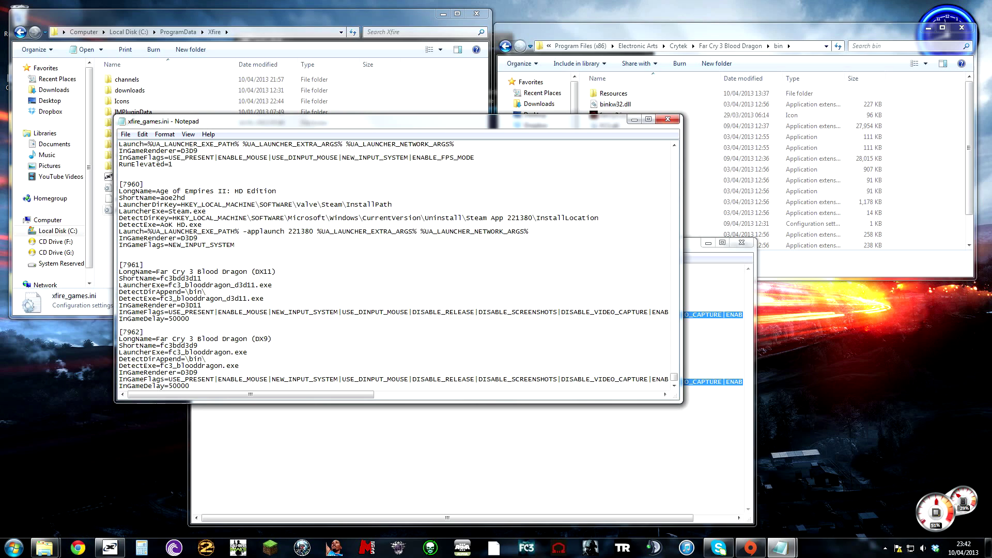
Save xfire_games.ini and close it.
drag(256, 285, 273, 285)
click(125, 136)
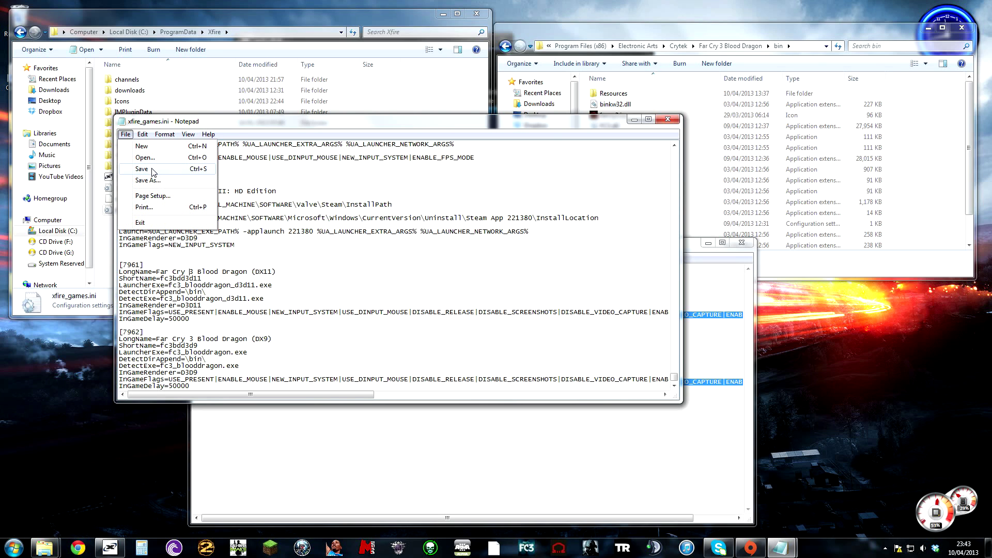
click(153, 172)
click(667, 121)
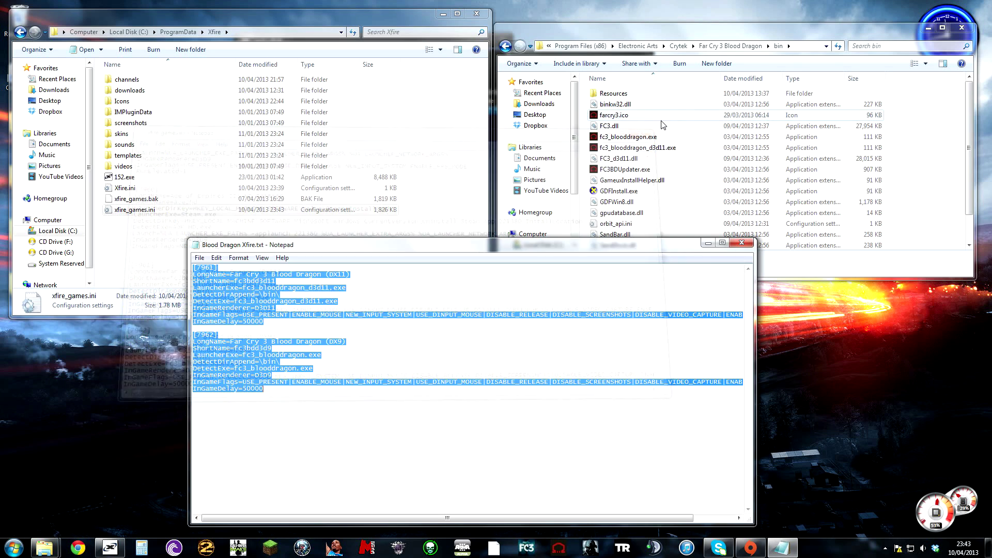
Open Xfire's Icons folder and compare farcry3.ico from the game's bin folder with fc3bdd3d9.ico and fc3bdd3d11.ico.
click(139, 240)
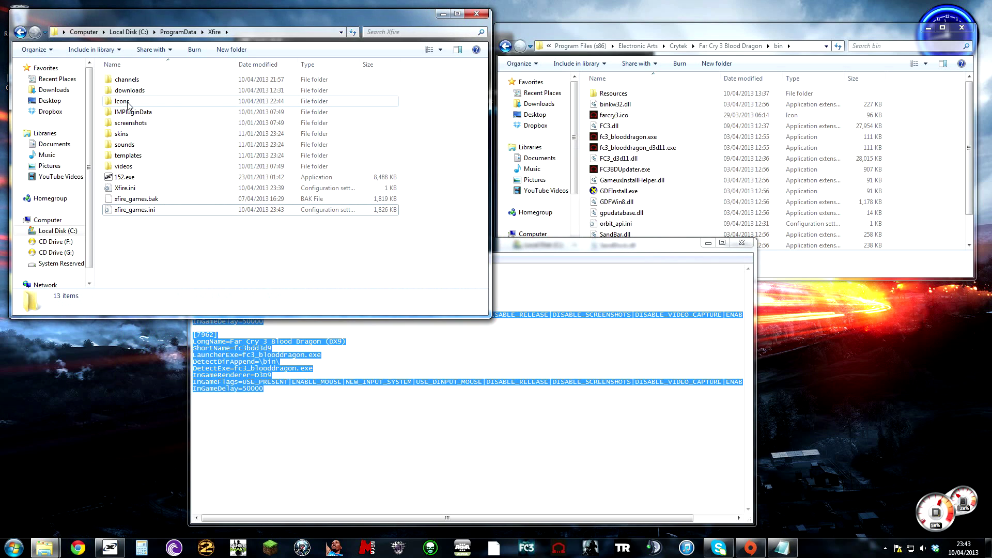
double_click(127, 101)
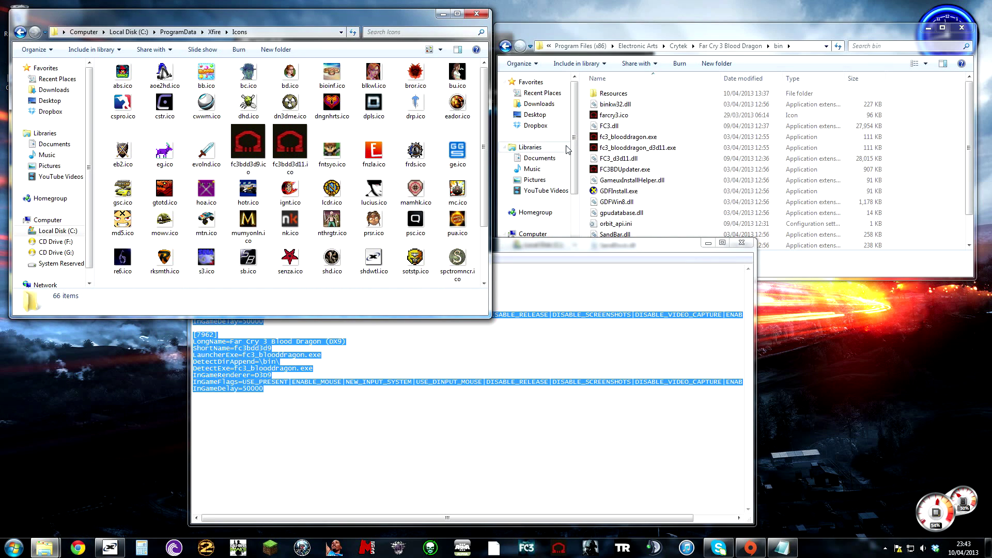
click(616, 115)
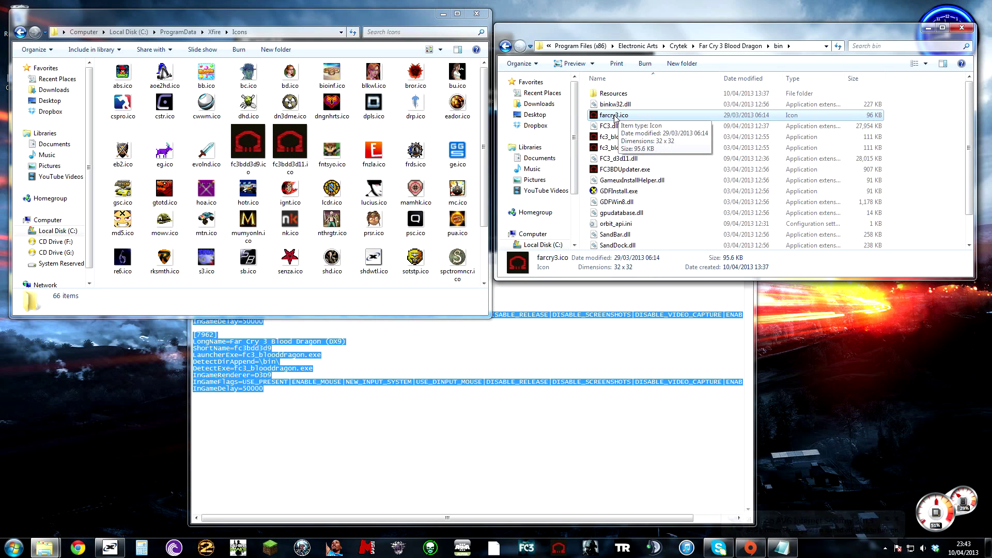
click(249, 148)
click(279, 155)
key(Left)
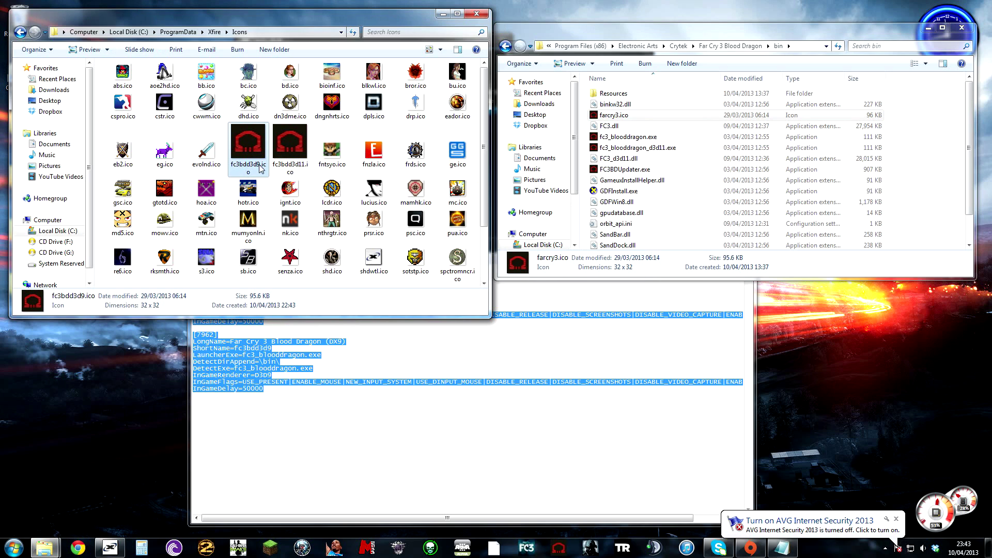
click(298, 170)
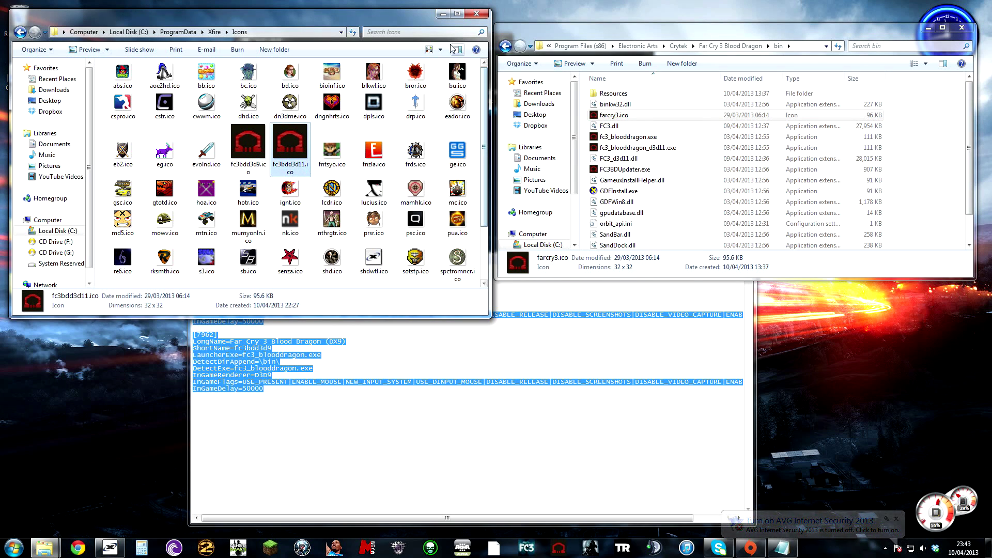
Close the Icons and bin folder windows and dismiss the antispyware notification.
click(477, 15)
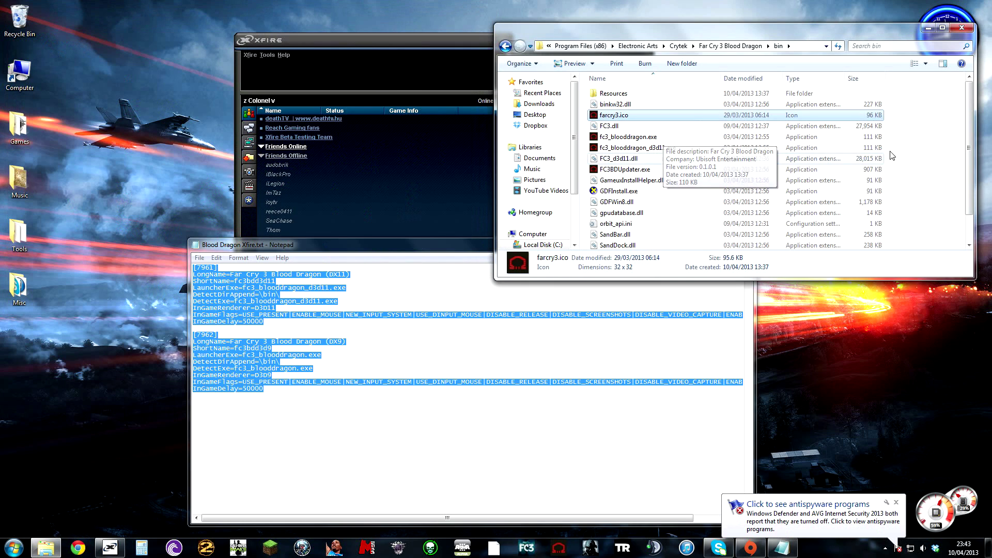
click(929, 270)
click(897, 504)
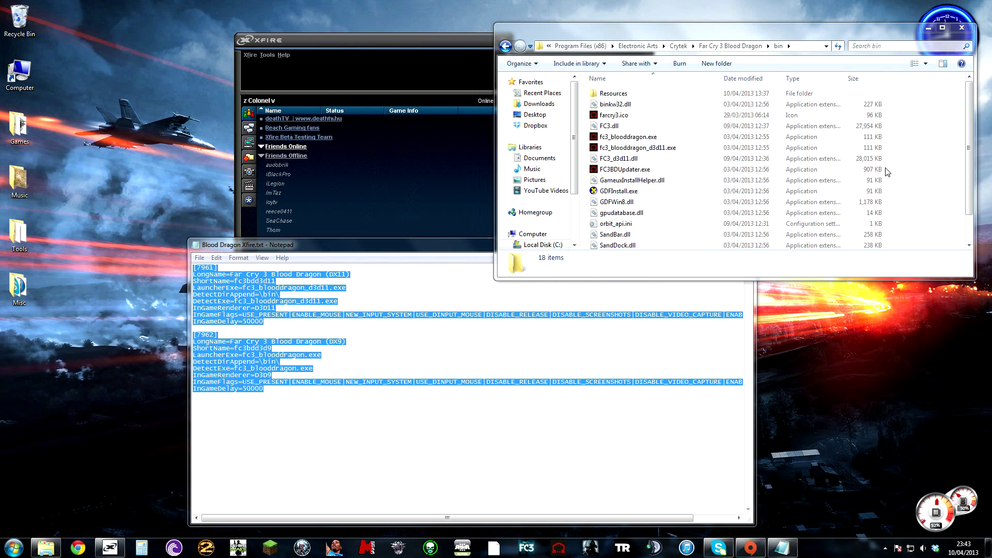
click(961, 28)
Switch to Xfire and open its game detection options.
click(267, 54)
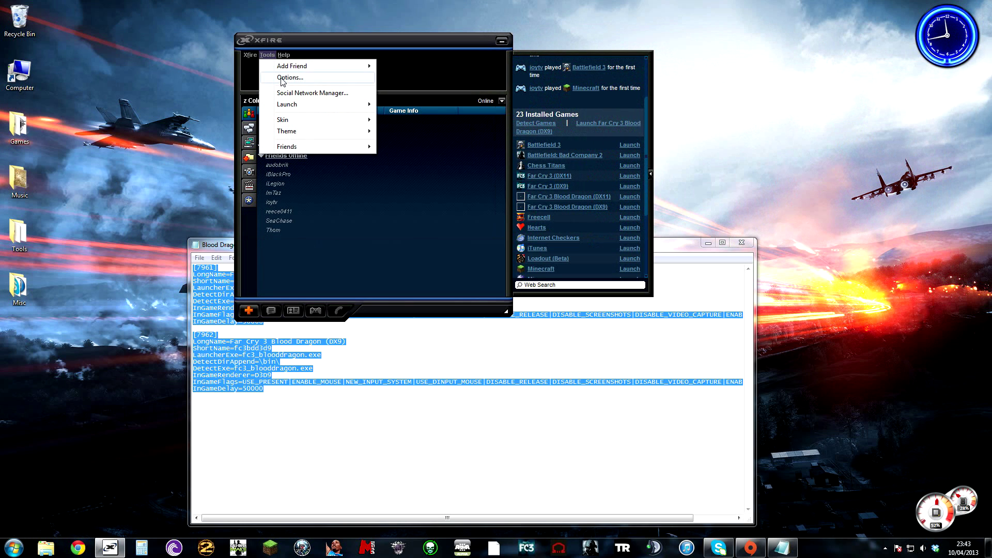
click(284, 80)
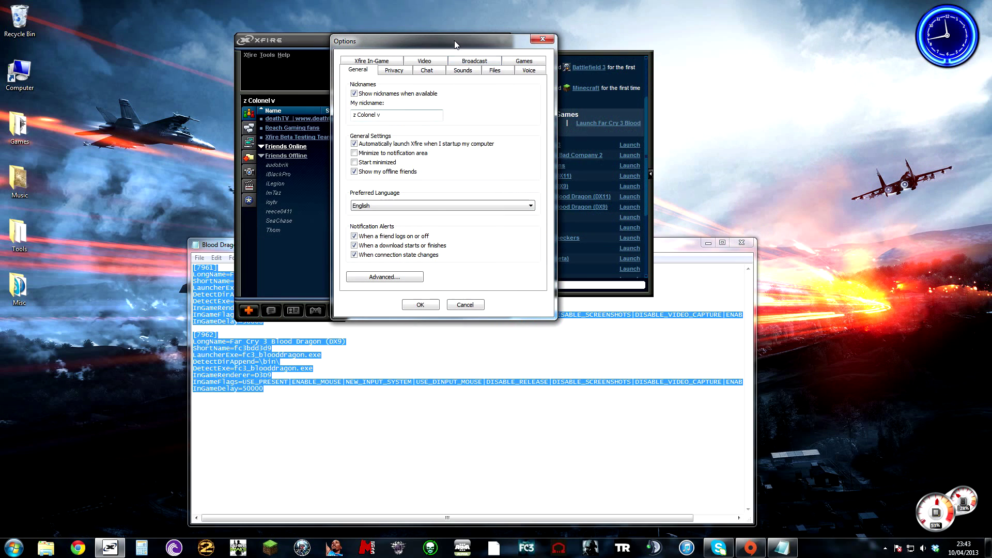
drag(455, 44, 511, 49)
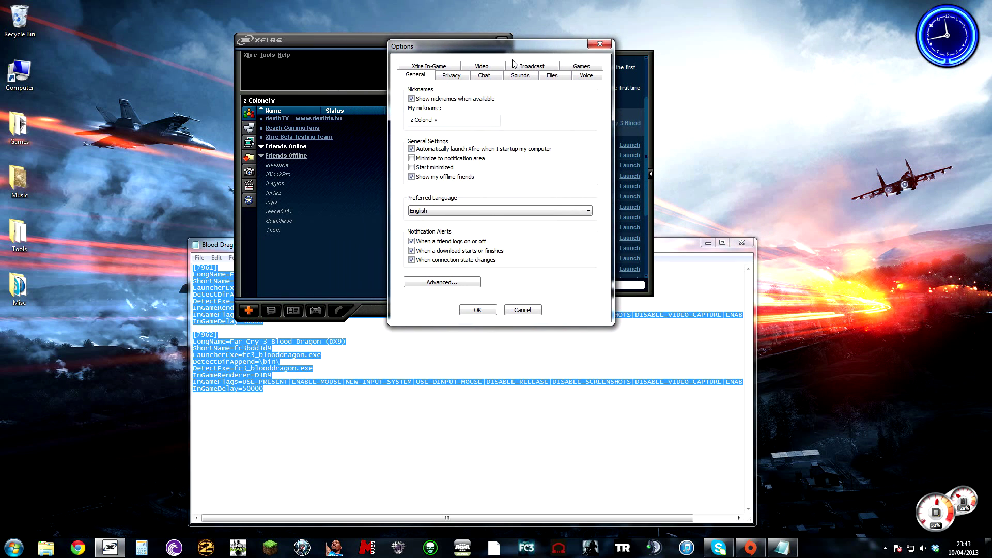
click(580, 67)
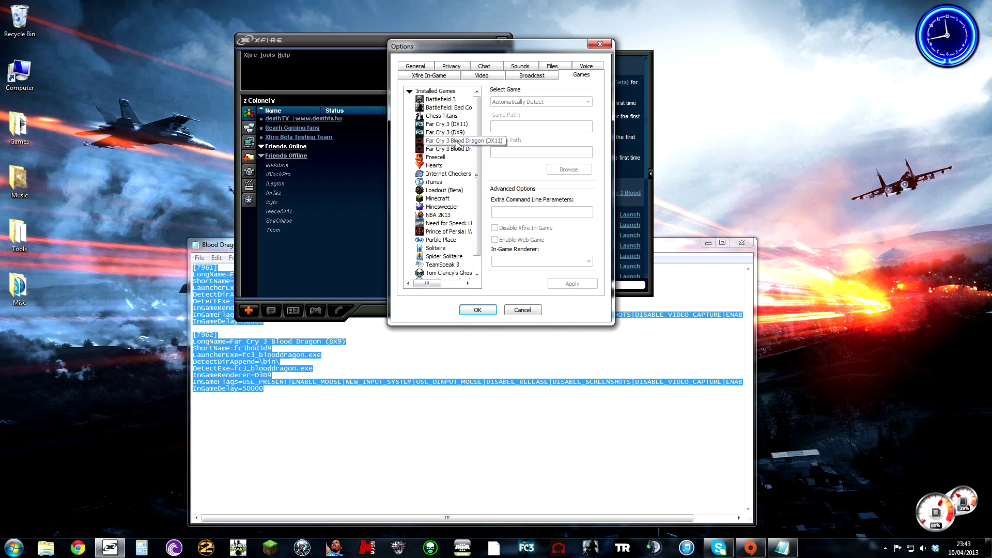
Browse the not-installed games and inspect the detection settings of Far Cry 2.
scroll(440, 223, down, 1)
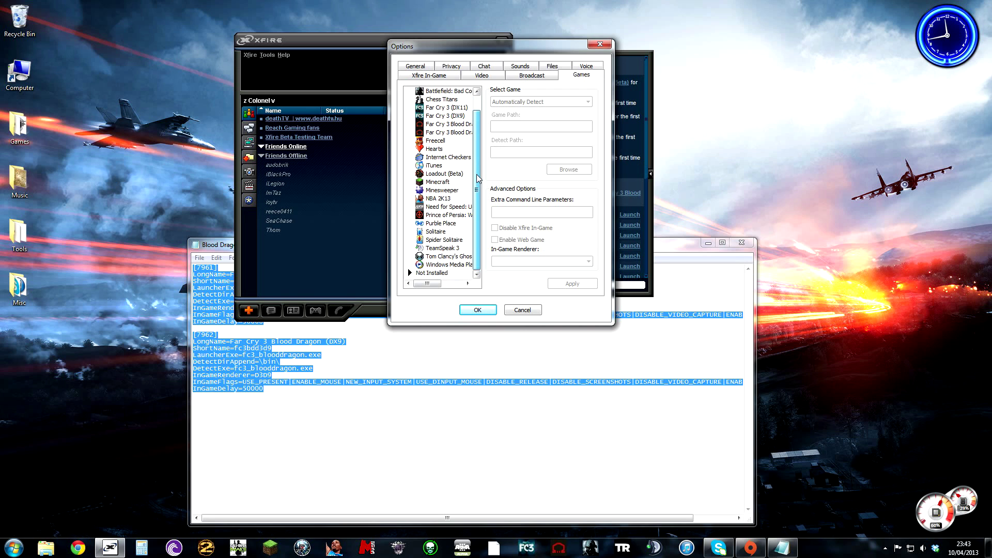
double_click(436, 274)
drag(476, 92, 478, 155)
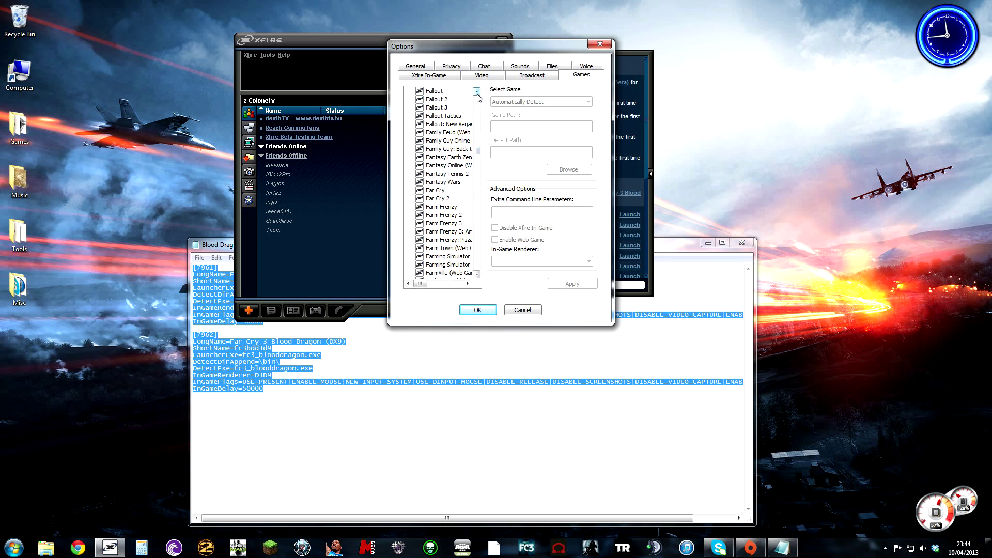
scroll(477, 96, up, 7)
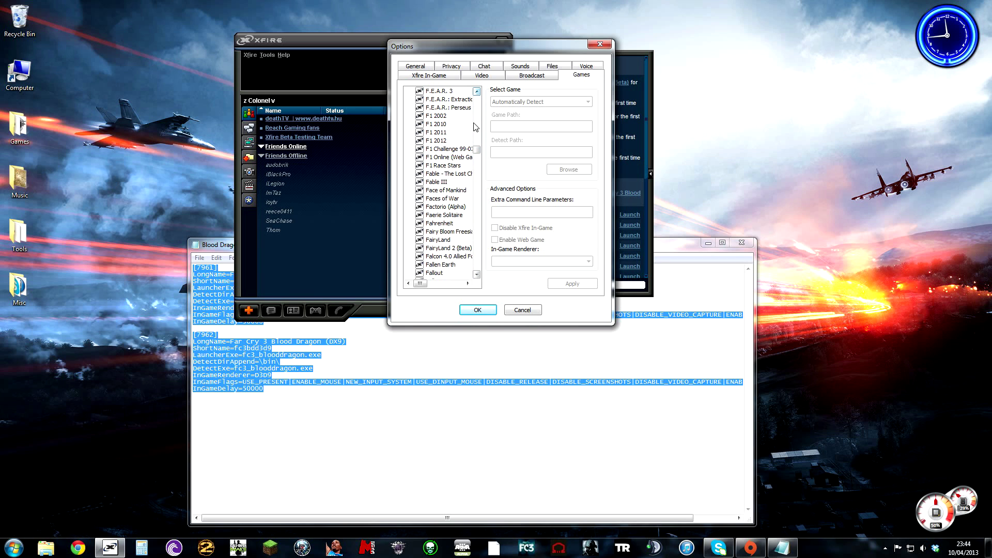
click(477, 92)
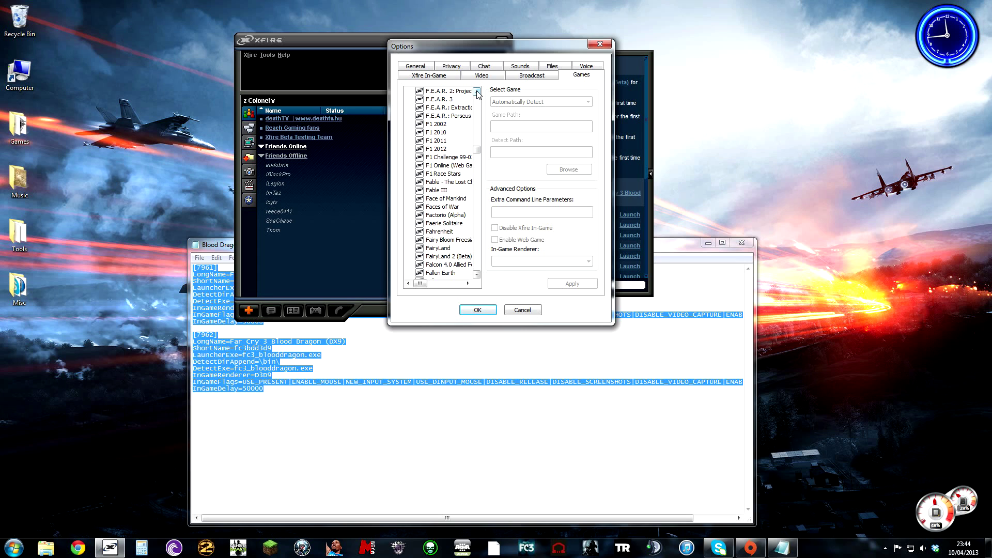
click(478, 275)
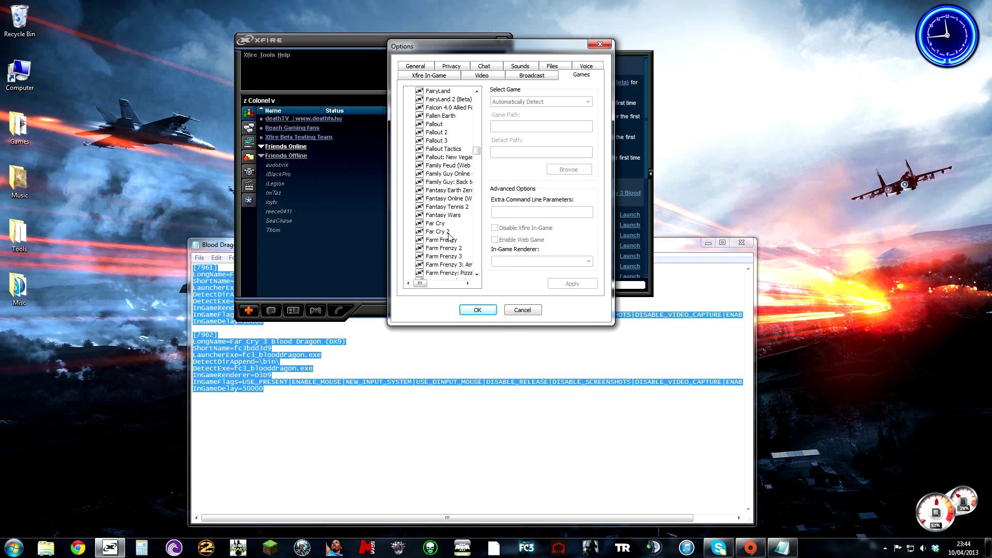
click(442, 240)
key(Up)
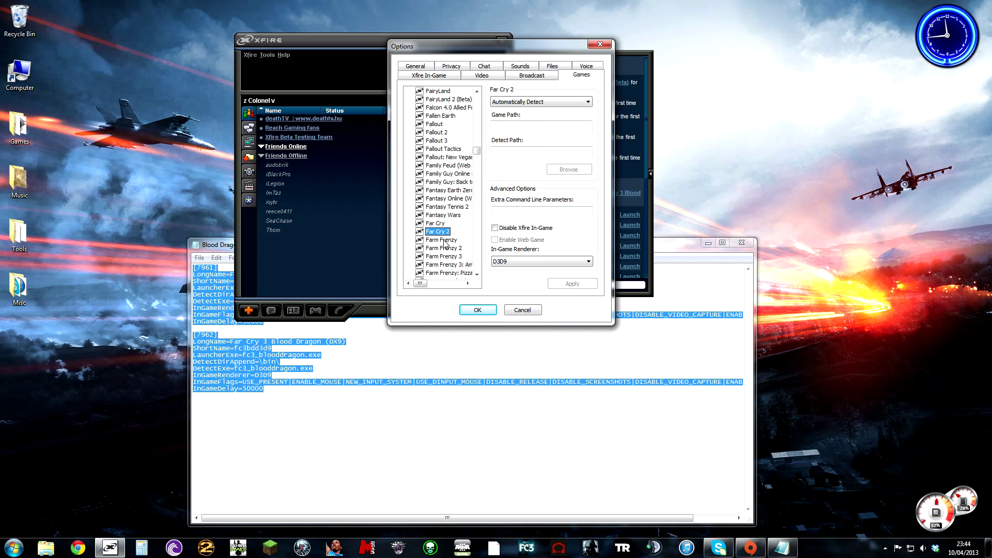
key(Down)
key(Up)
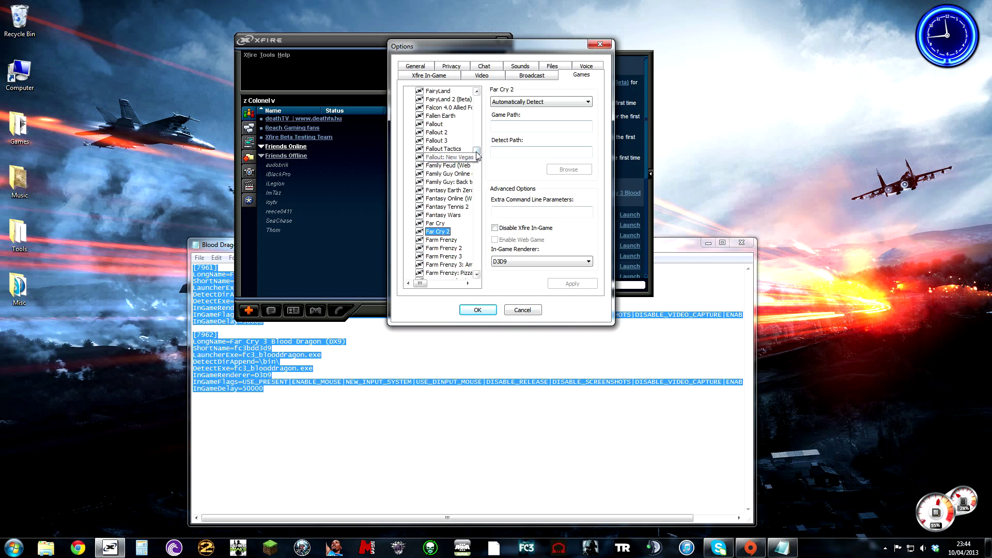
Set fc3_blooddragon_d3d11.exe as the launch executable for Far Cry 3 Blood Dragon (DX11).
scroll(450, 155, up, 15)
click(448, 141)
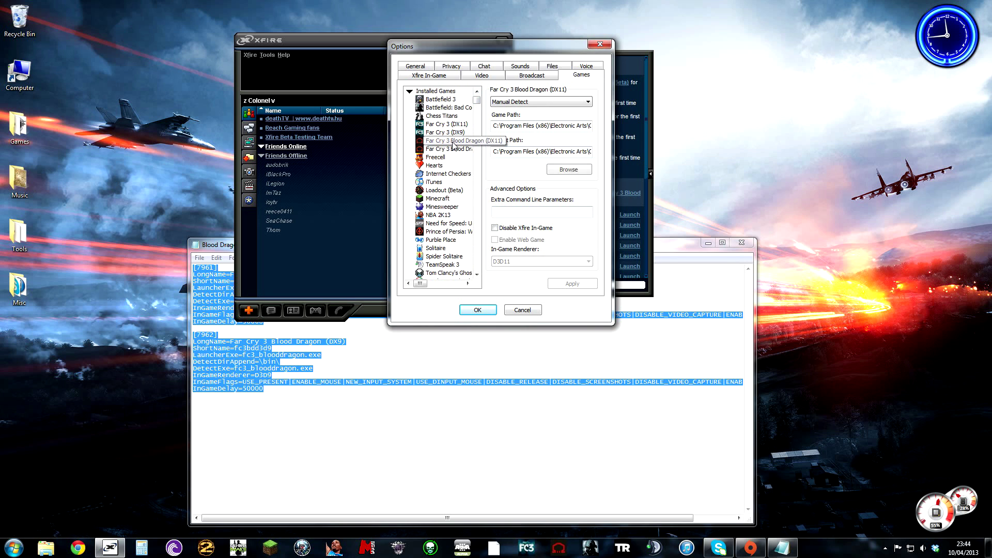
click(558, 173)
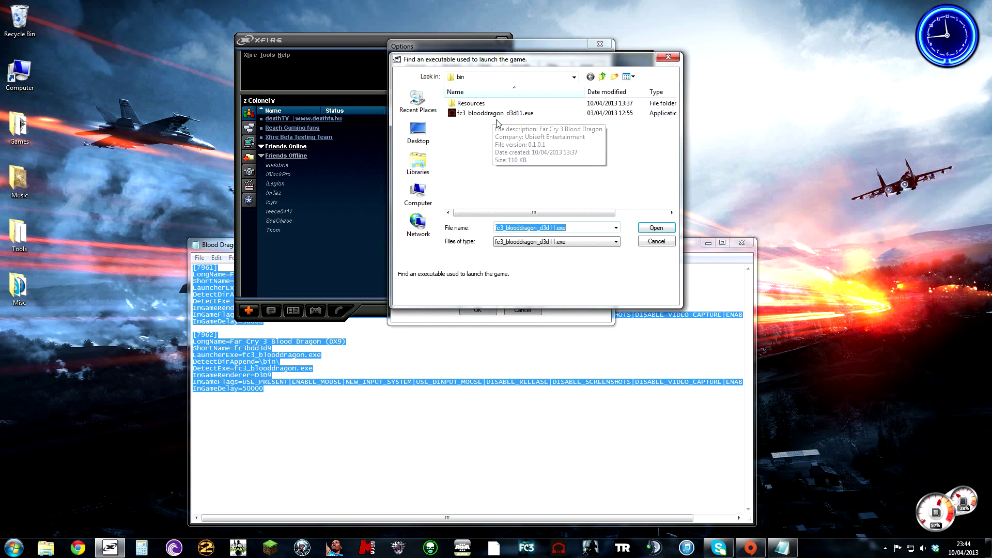
click(501, 115)
click(655, 229)
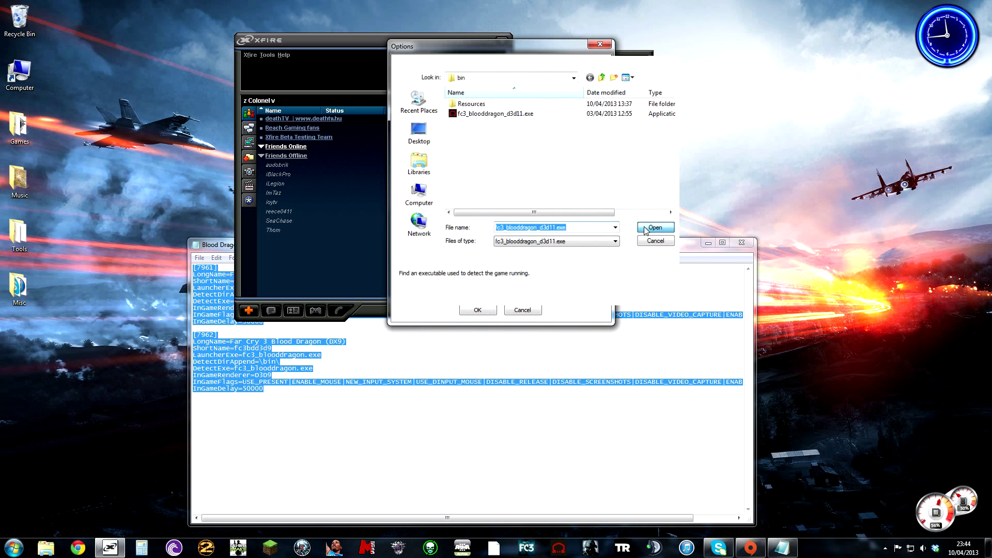
Set fc3_blooddragon.exe as the launch executable for Far Cry 3 Blood Dragon (DX9) and accept the options.
click(569, 170)
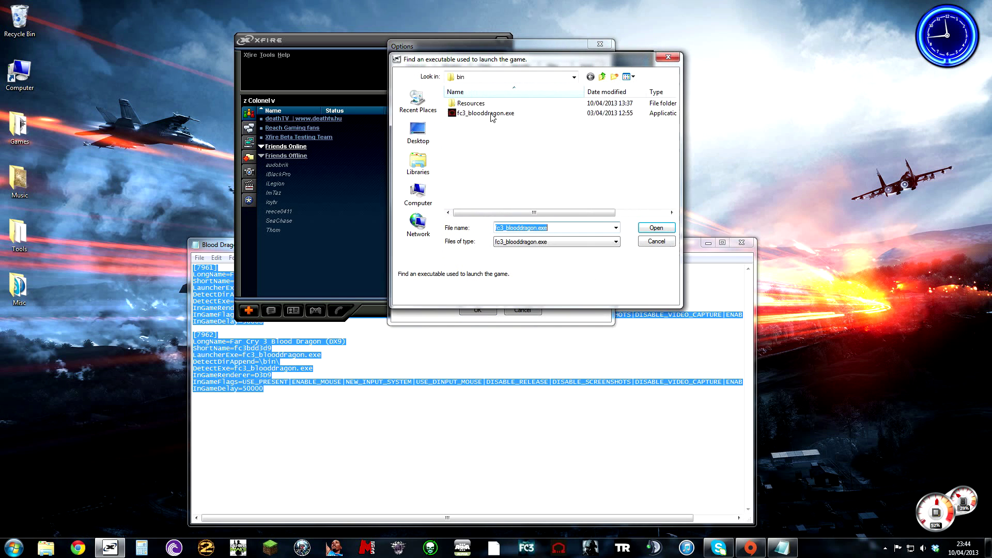
click(485, 113)
click(654, 228)
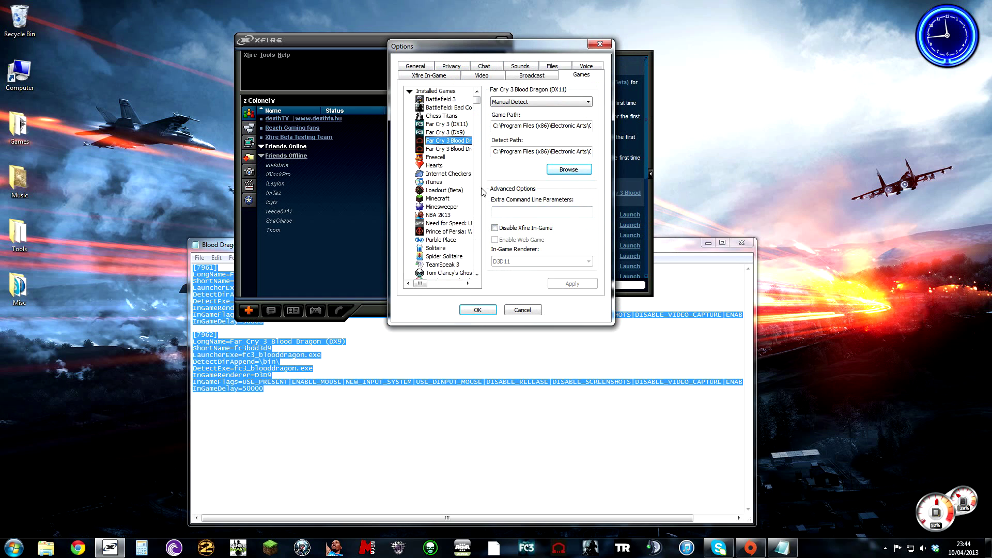
click(447, 150)
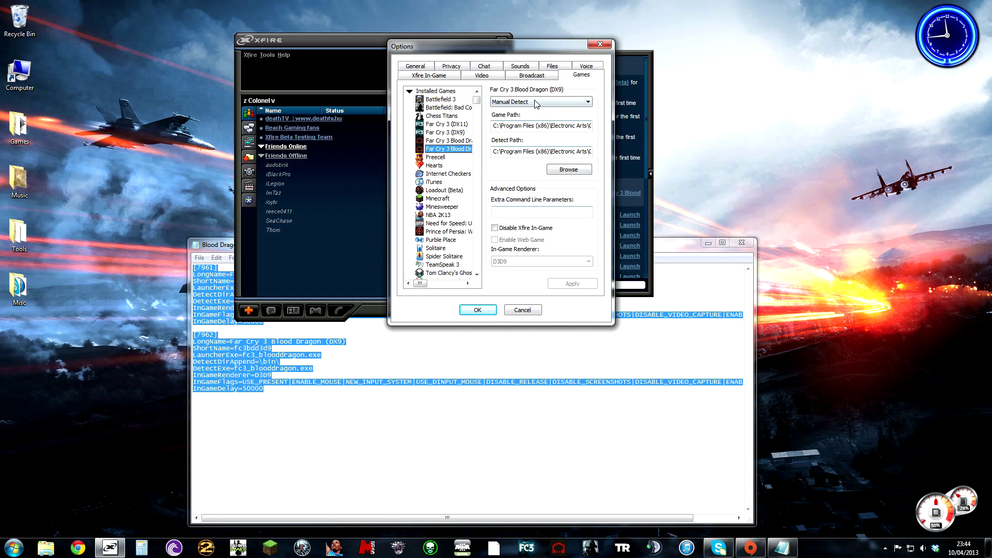
click(491, 311)
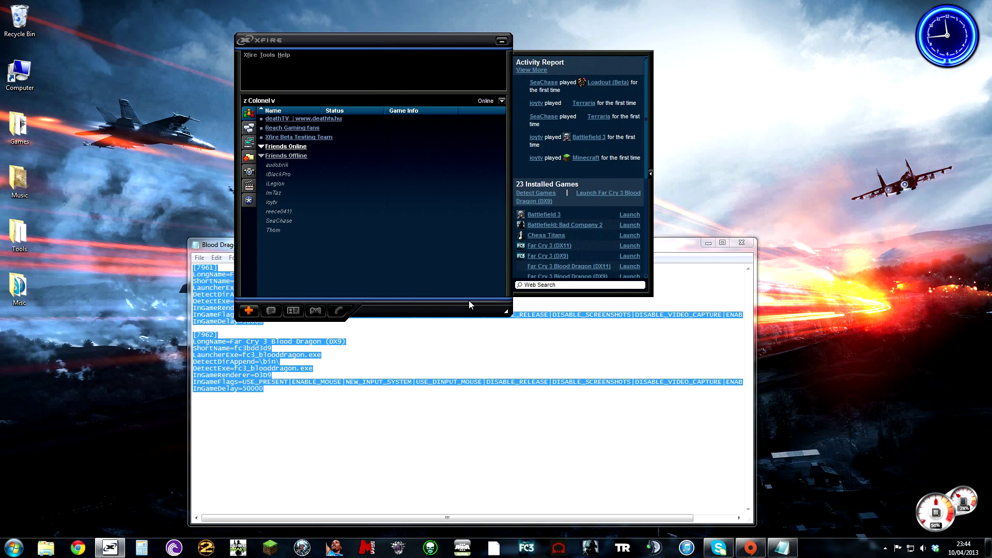
Minimize Xfire and close Blood Dragon Xfire.txt.
click(501, 41)
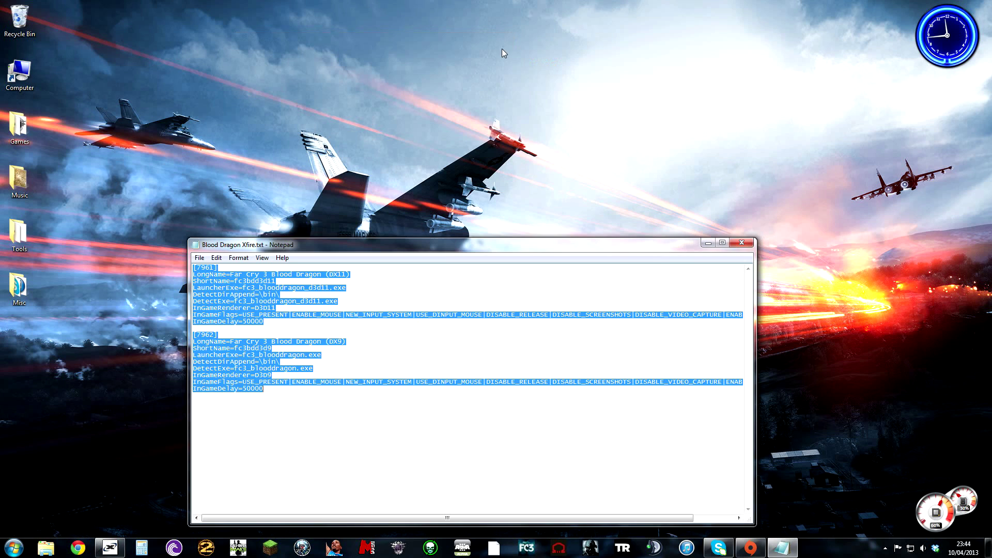
click(733, 245)
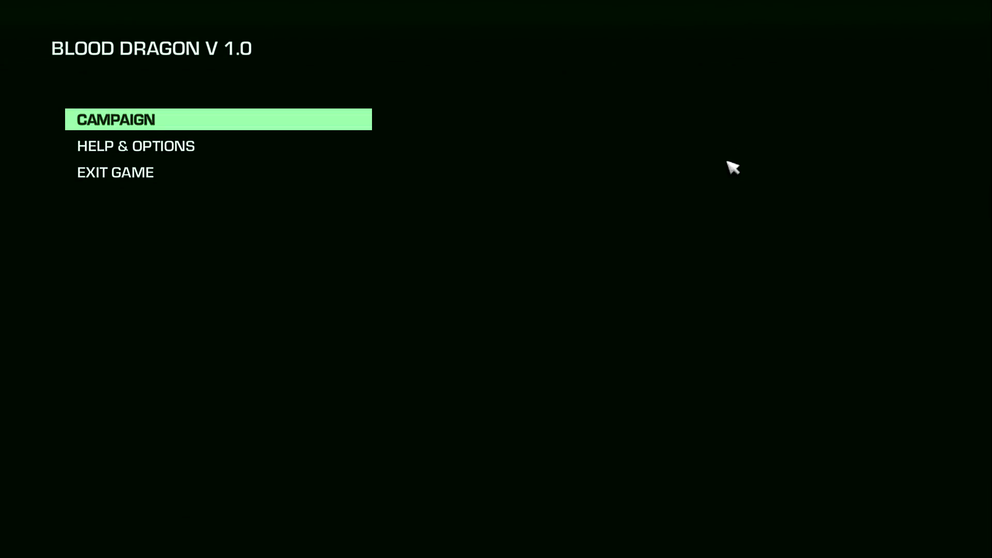
Open the Xfire in-game overlay over the Blood Dragon main menu, look through its friends and community lists, and close it.
key(Scroll_Lock+x)
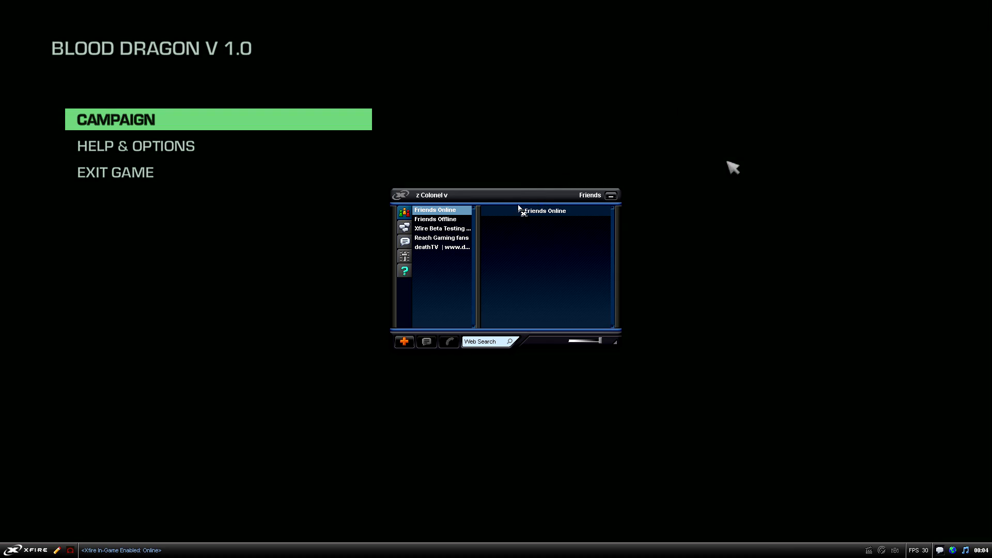
drag(515, 199, 489, 219)
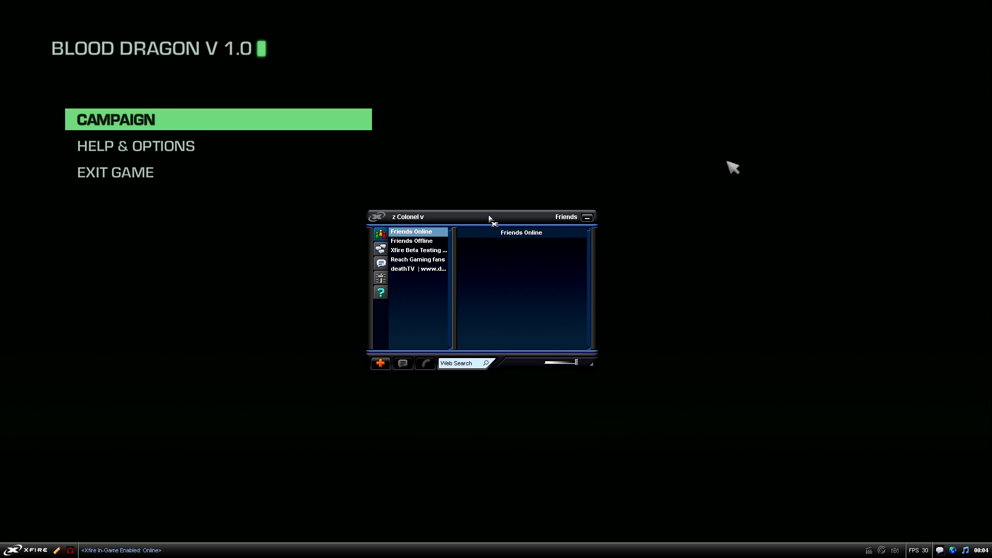
click(421, 269)
click(421, 260)
click(422, 250)
click(421, 240)
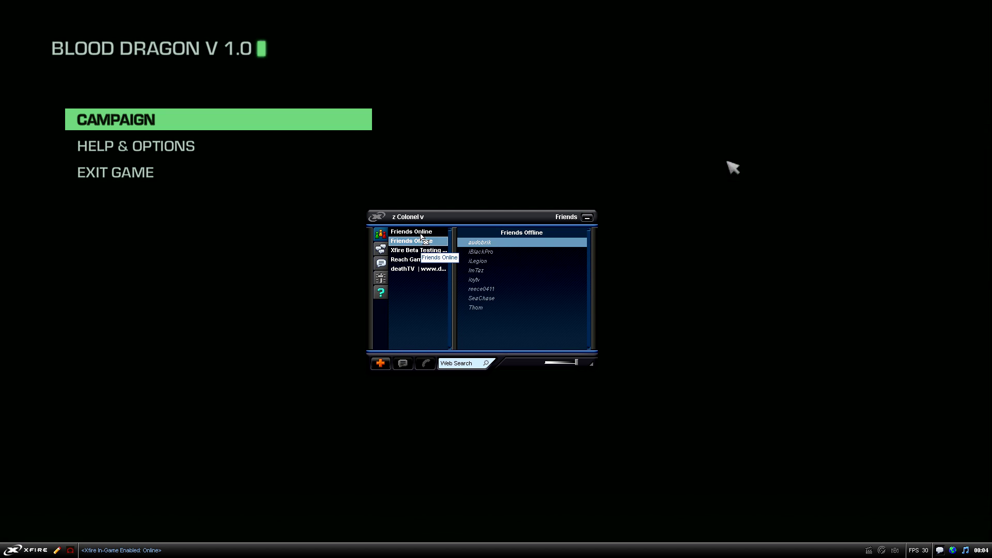
click(420, 232)
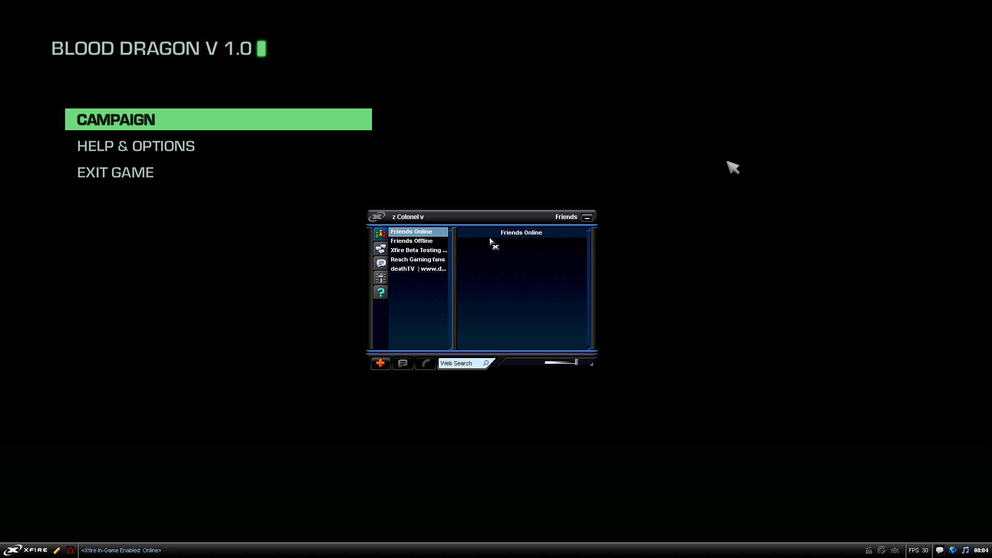
key(Scroll_Lock+x)
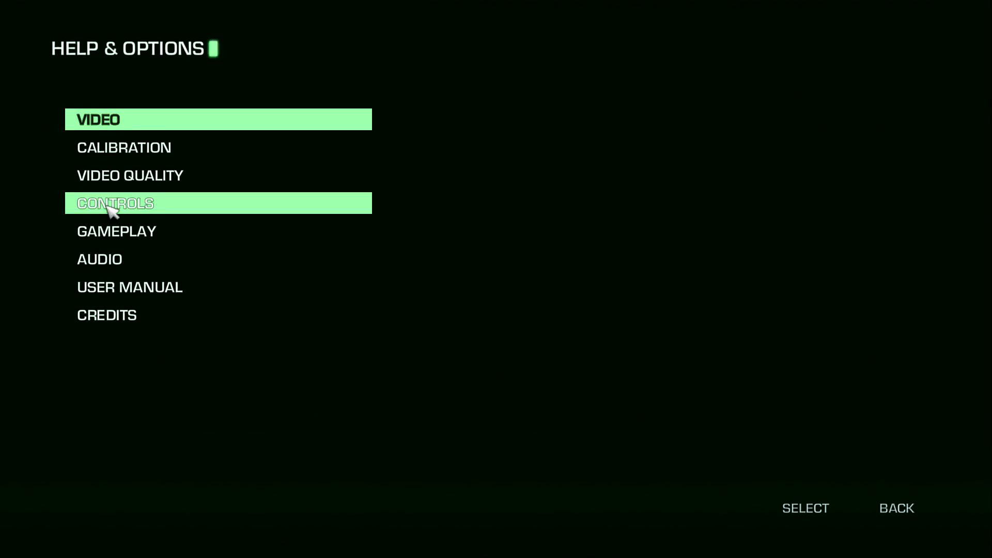
Open the Gameplay settings in Blood Dragon's Help & Options.
click(161, 233)
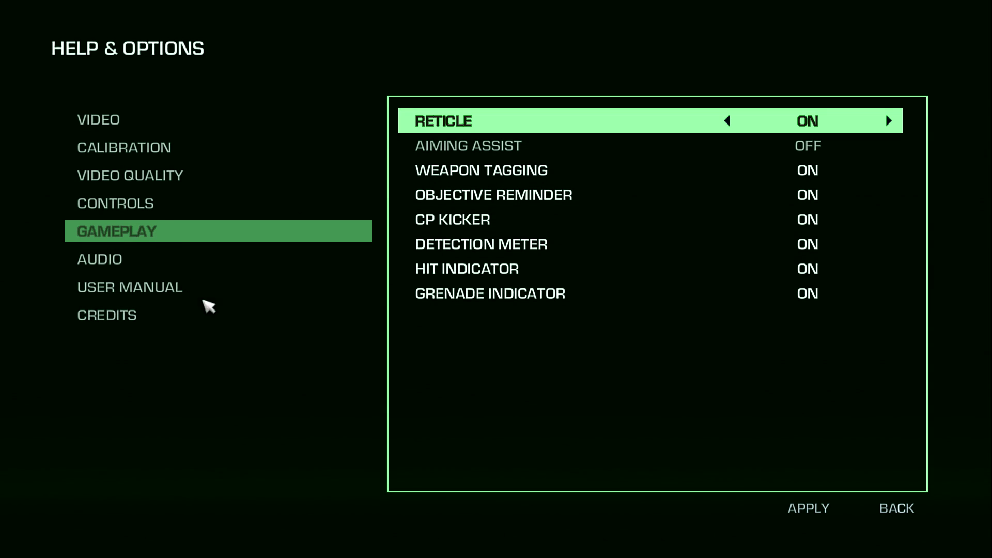